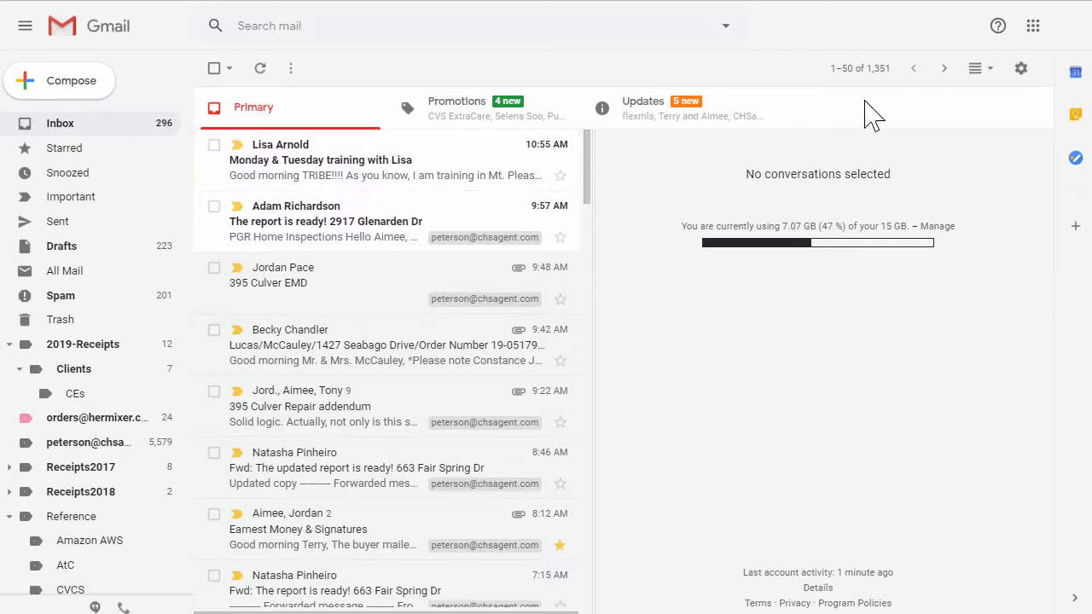
Step: Open Gmail's Advanced settings and verify Canned Responses (Templates) is set to Enable
left_click(1021, 70)
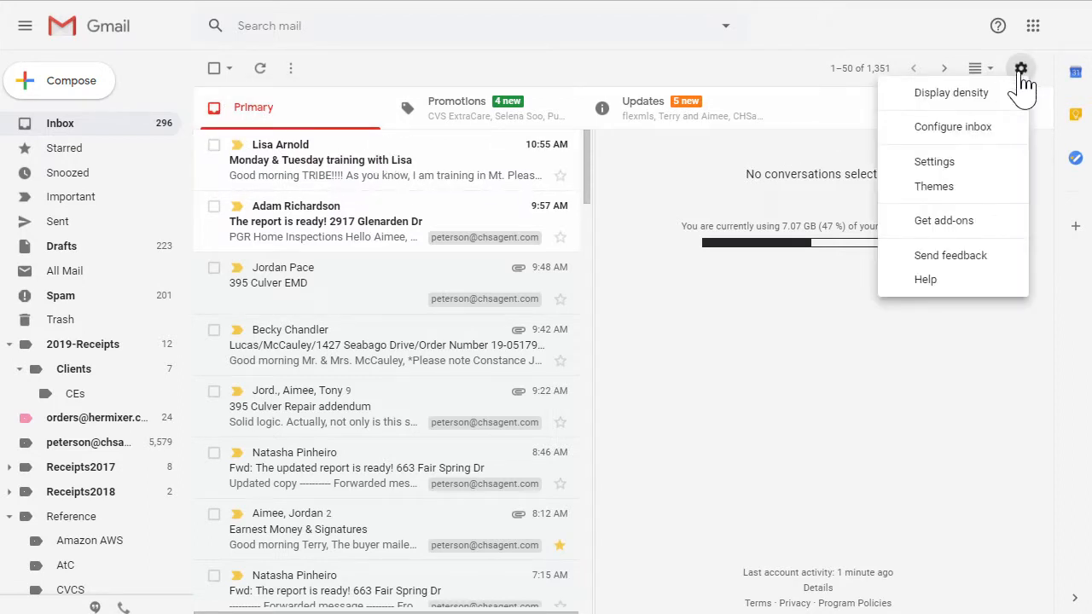
left_click(938, 164)
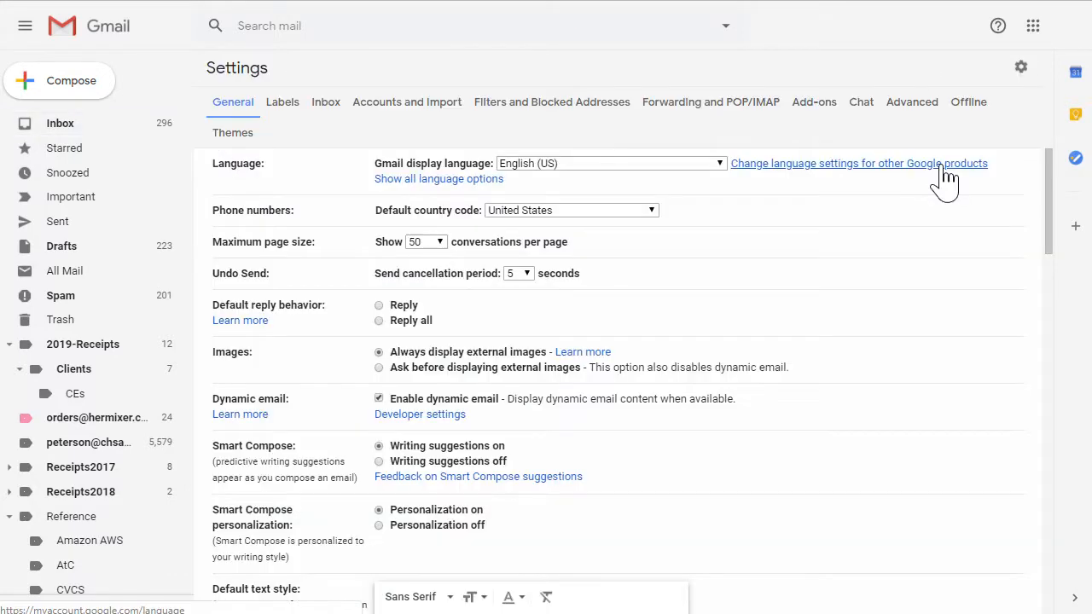
left_click(909, 107)
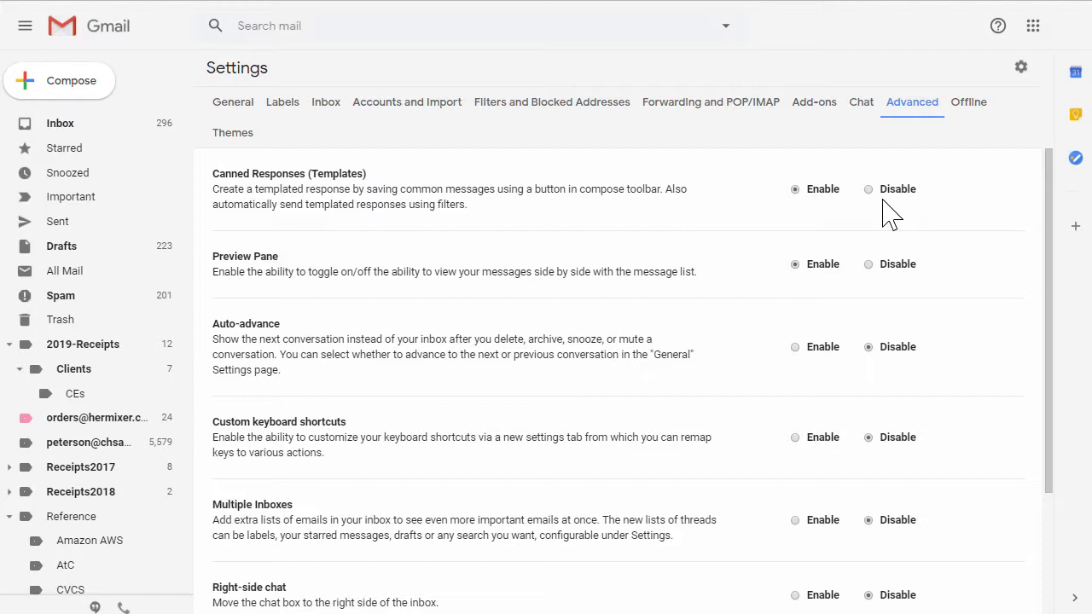
scroll(398, 418, "down", 2)
scroll(406, 411, "up", 2)
Step: Compose a new message from the Inbox and delete its signature, leaving the body empty
left_click(71, 133)
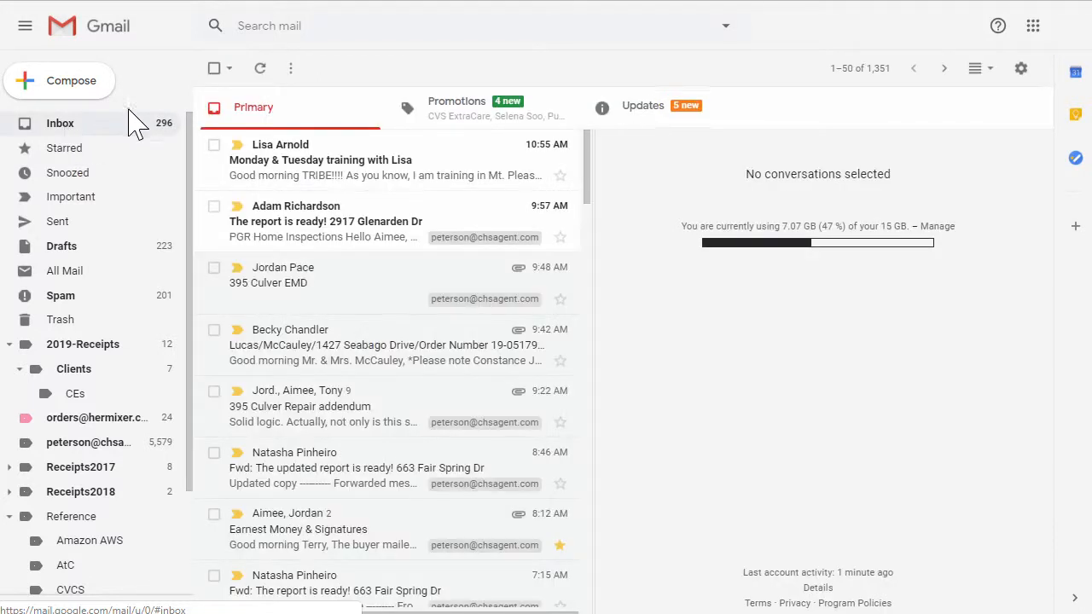
left_click(75, 85)
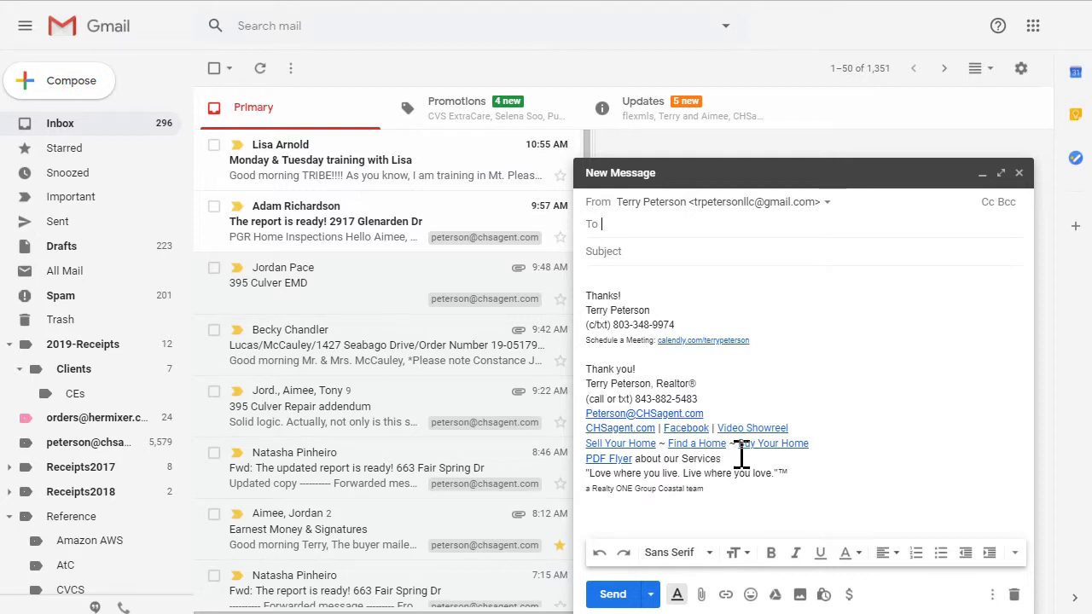
left_click(697, 463)
key("ctrl+a")
key("Delete")
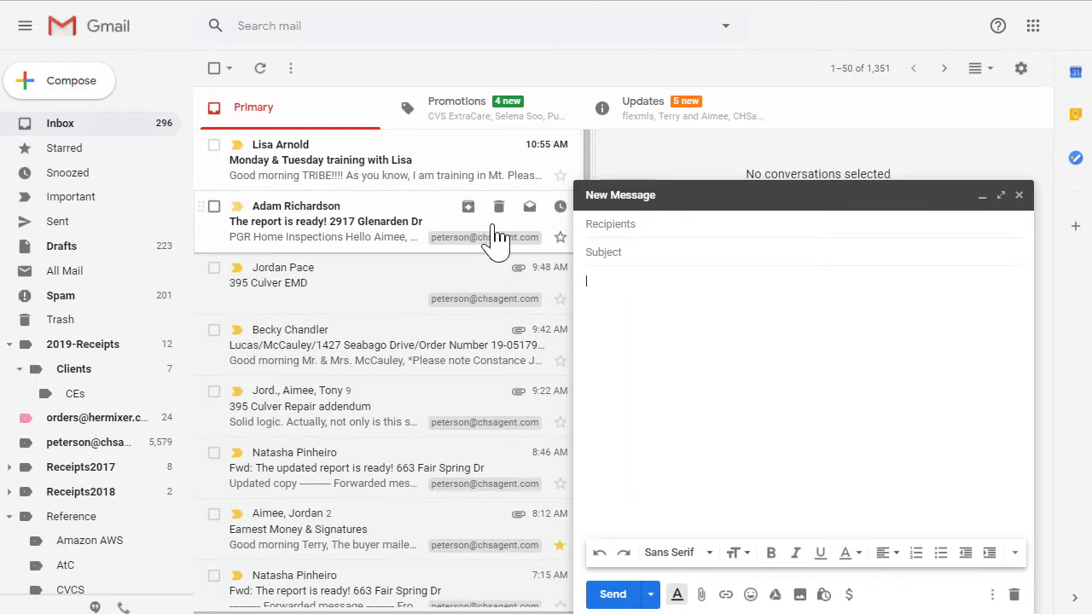
Step: Fill the draft's subject and body with the COMPS Video canned response
left_click(992, 595)
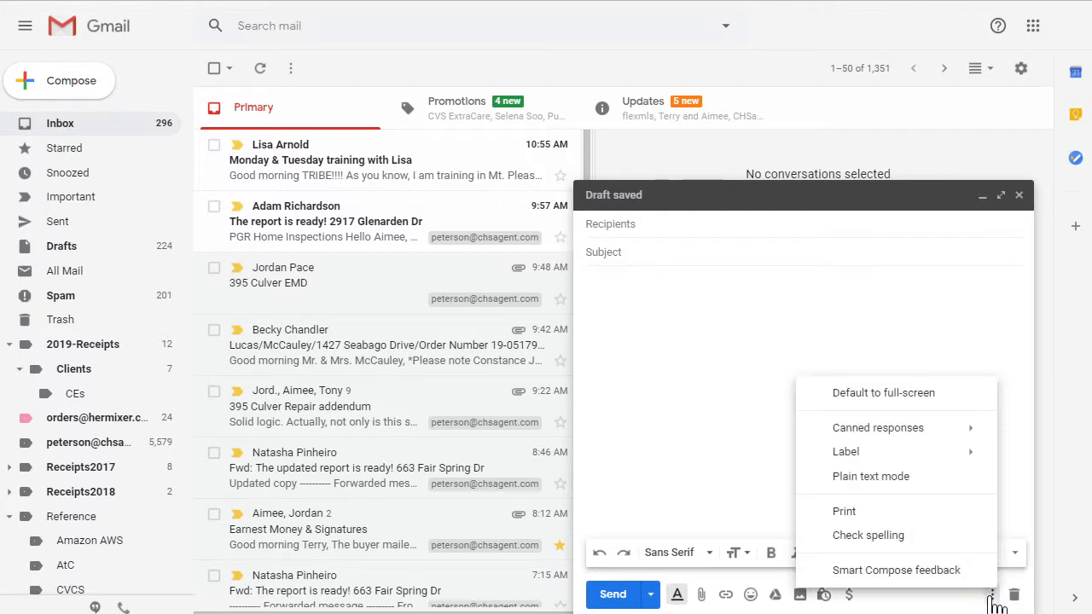
mouse_move(910, 439)
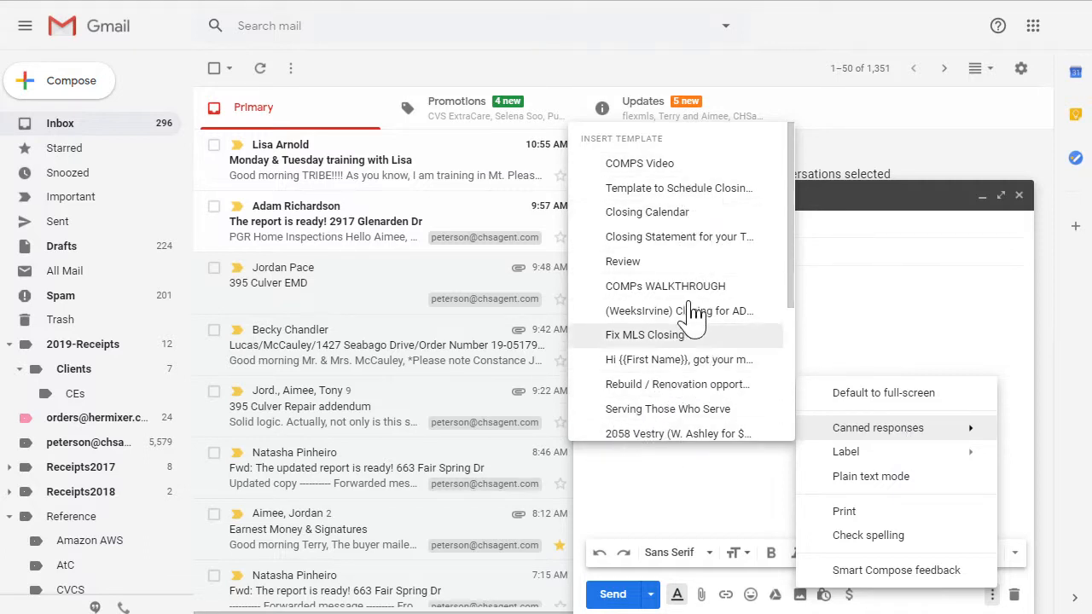
left_click(650, 165)
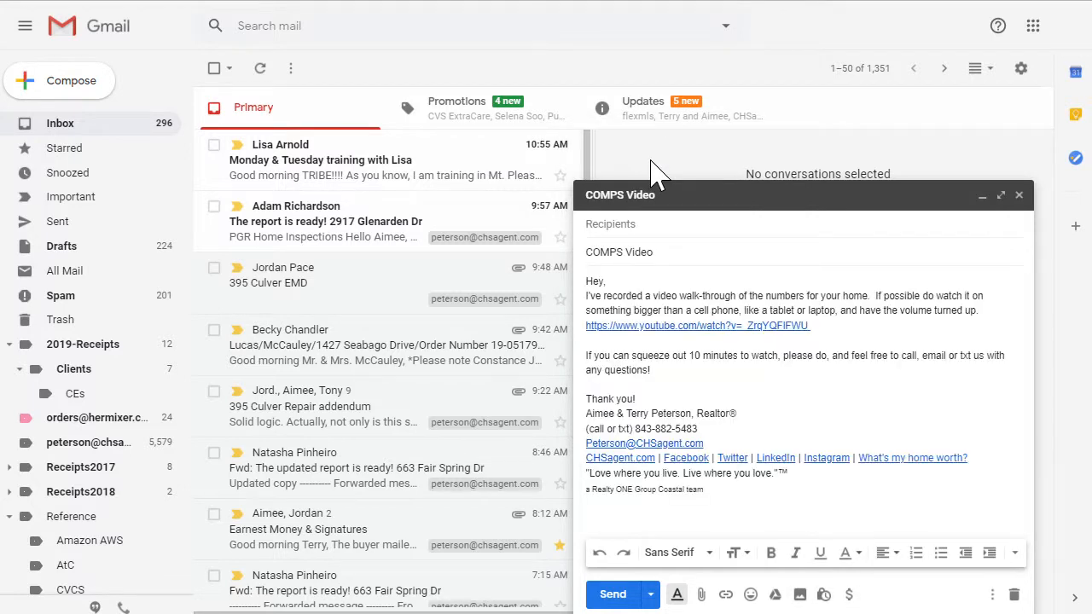
left_click(991, 594)
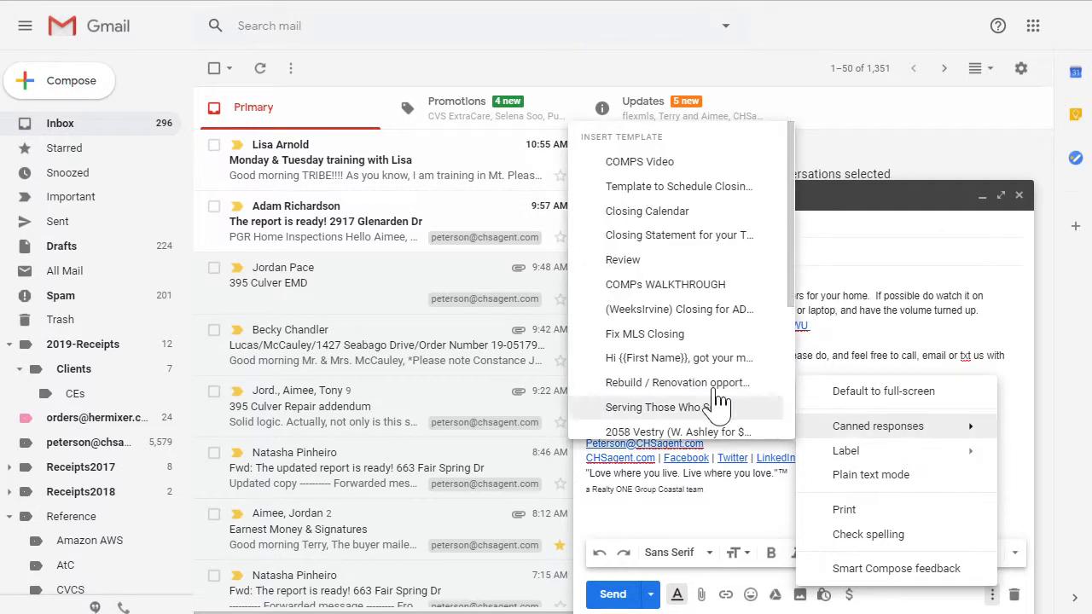
left_click(862, 294)
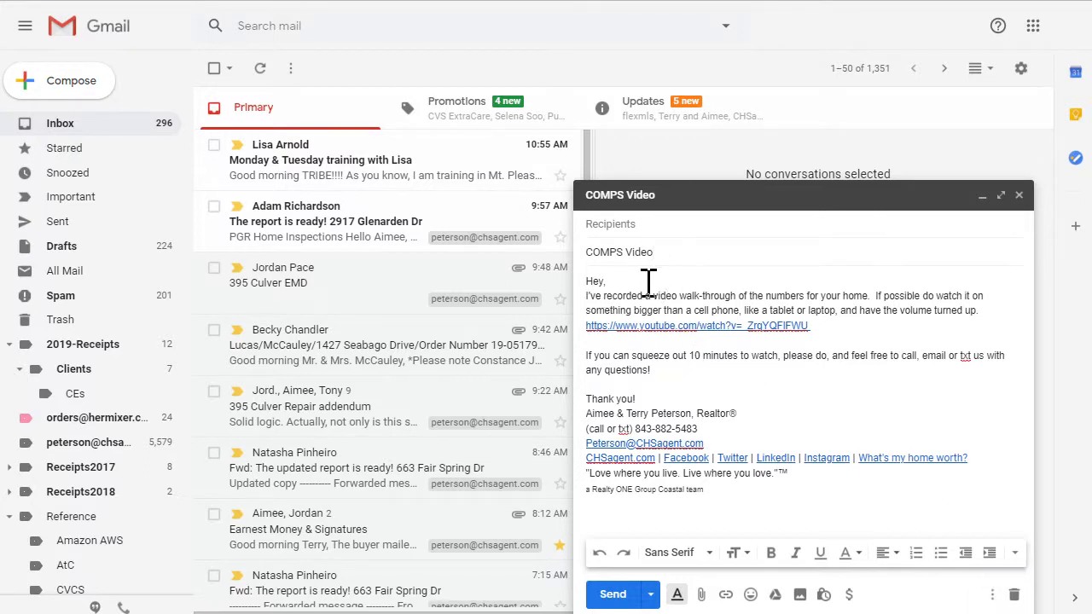
Step: Remove the comma after 'Hey' and add a CC line with an agent's e-mail above the greeting
left_click(603, 282)
key("Delete")
key("Return")
key("Up")
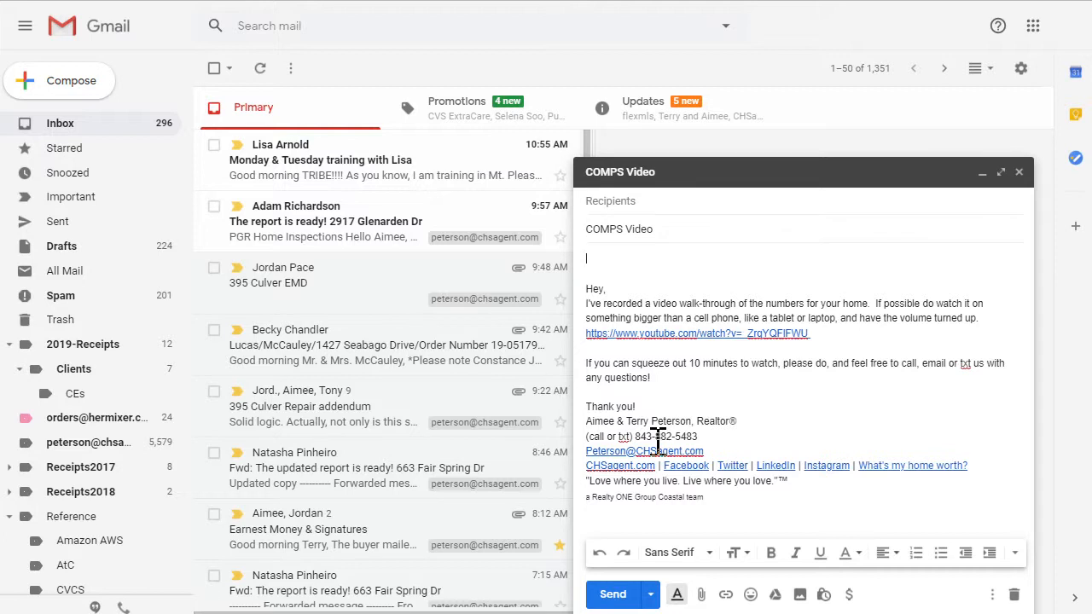
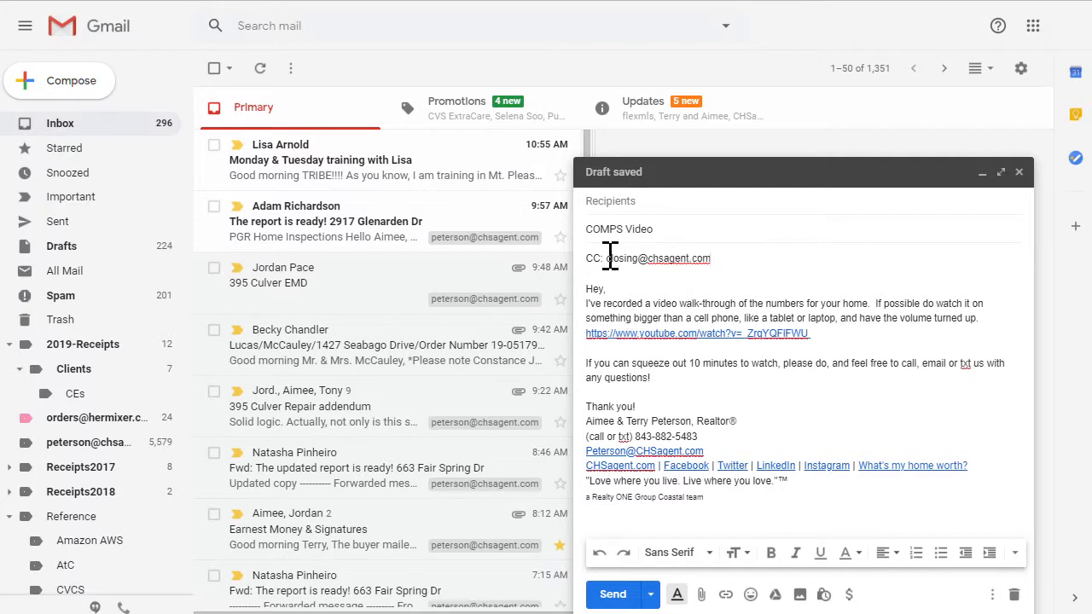
Step: Add a Cc recipient row, delete the CC line from the body, and close the draft saved
left_click(688, 203)
left_click(989, 207)
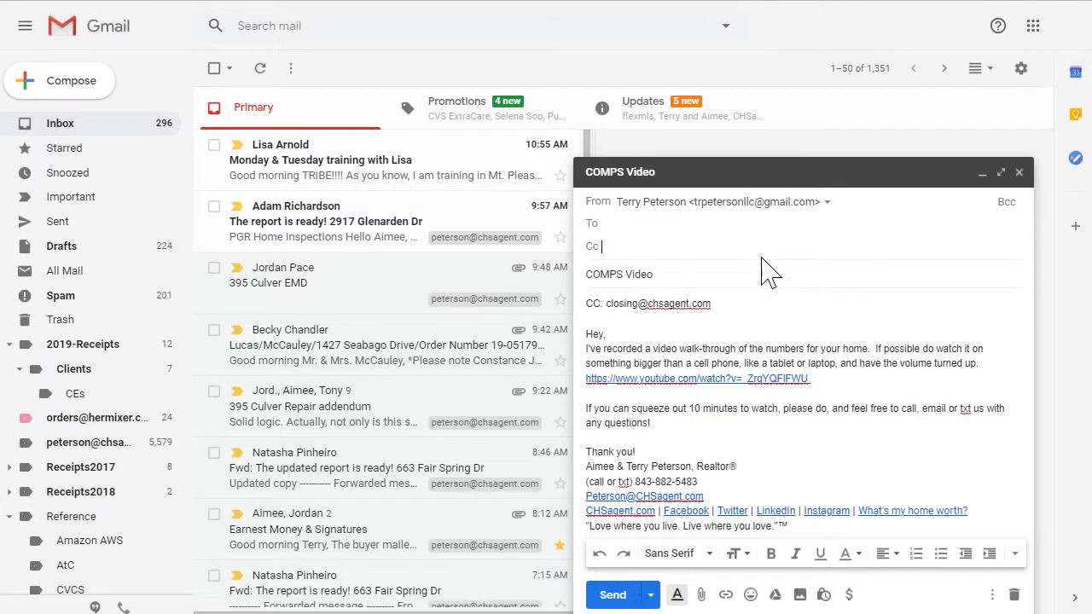
left_click(725, 305)
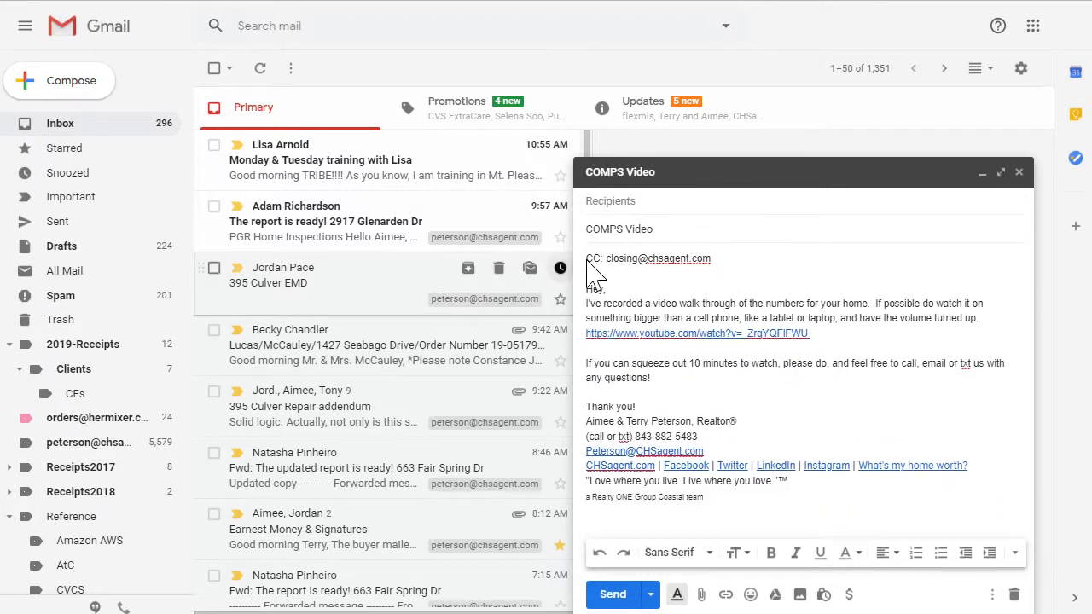
left_click_drag(732, 258, 552, 267)
key("BackSpace")
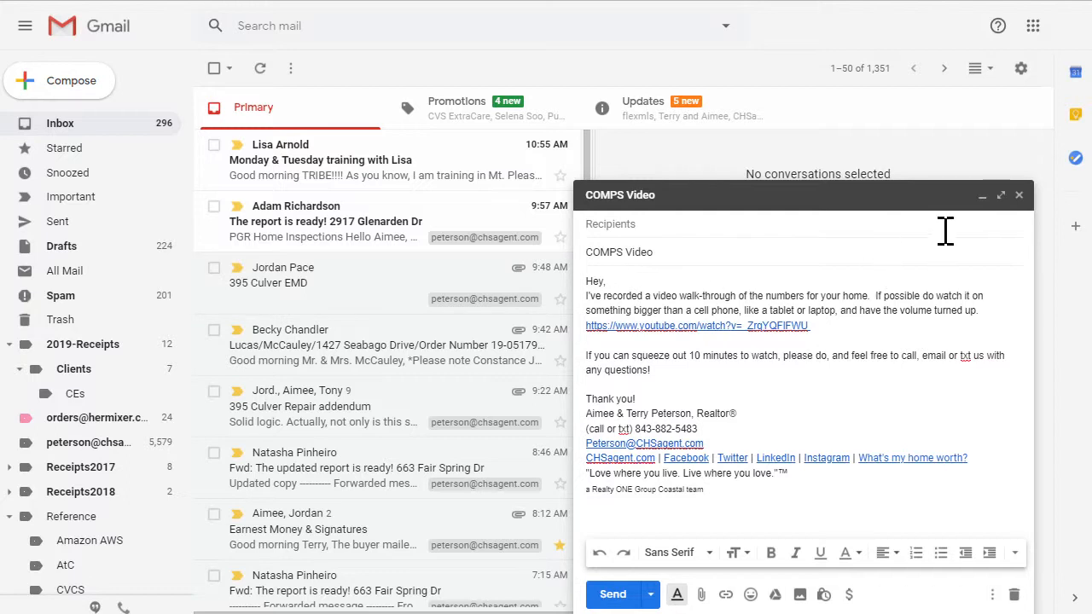
left_click(1018, 197)
Step: Start another new message and overwrite its first signature block with 'Test Email Message'
left_click(70, 83)
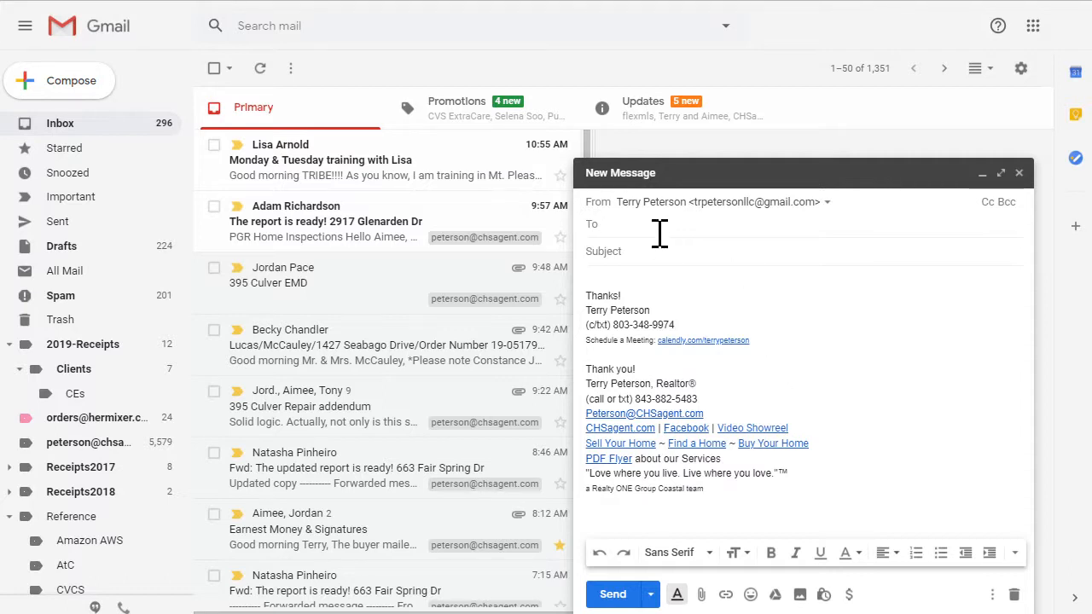
left_click(623, 252)
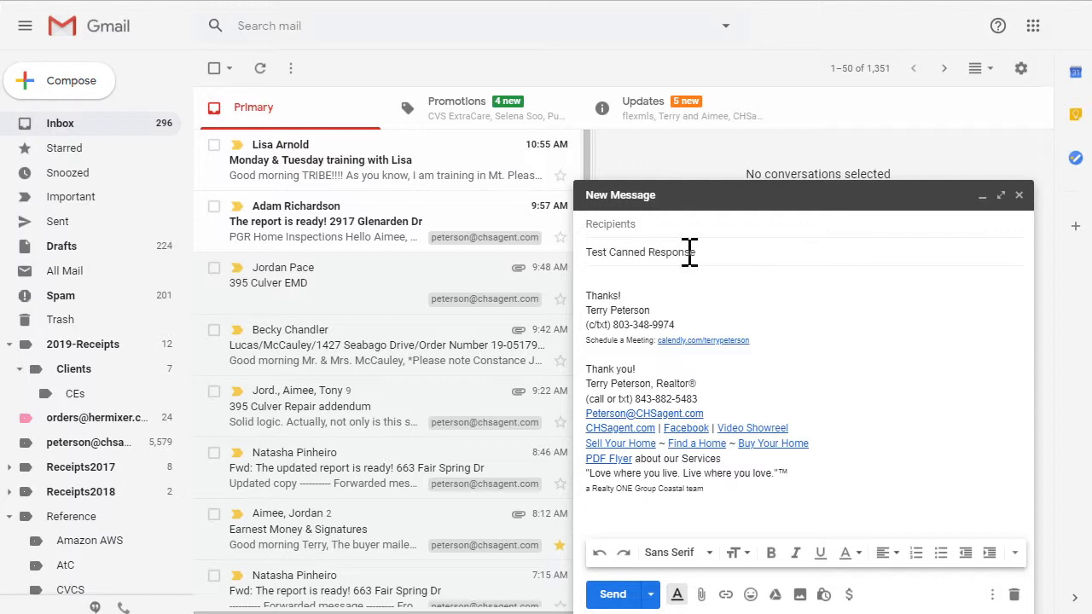
left_click_drag(749, 339, 542, 217)
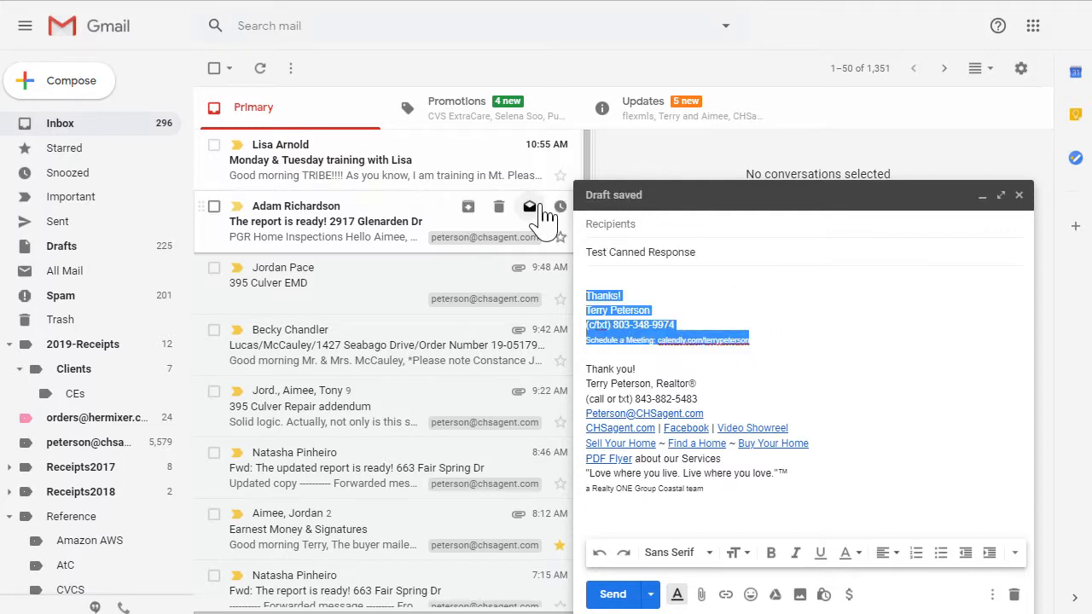
type("Test Email Message")
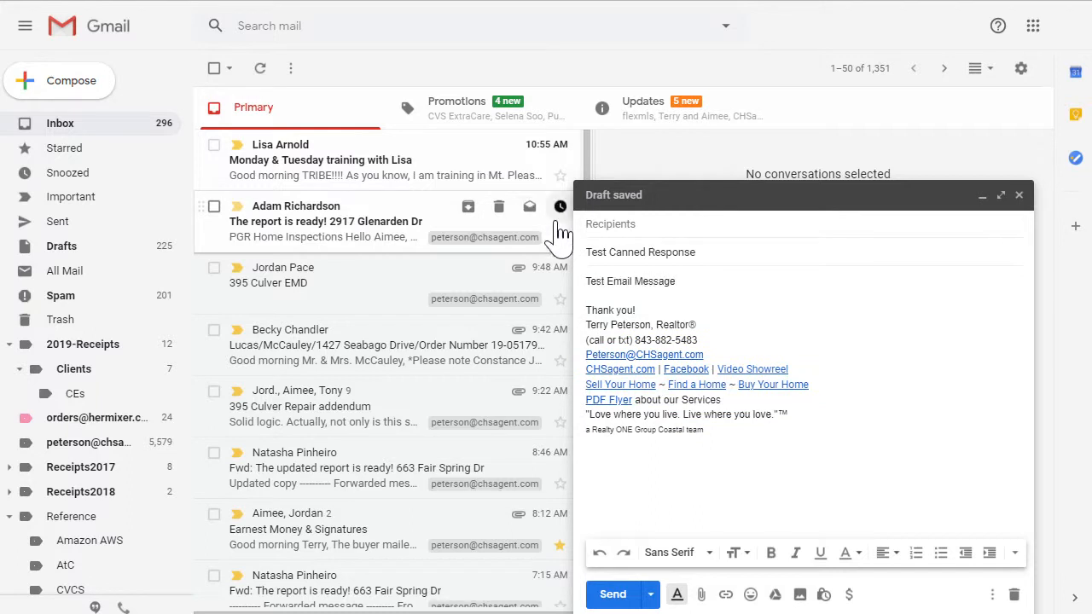
Step: Save the draft as a new template, extending the suggested name to 'Test Canned Response 2'
left_click(991, 594)
mouse_move(951, 433)
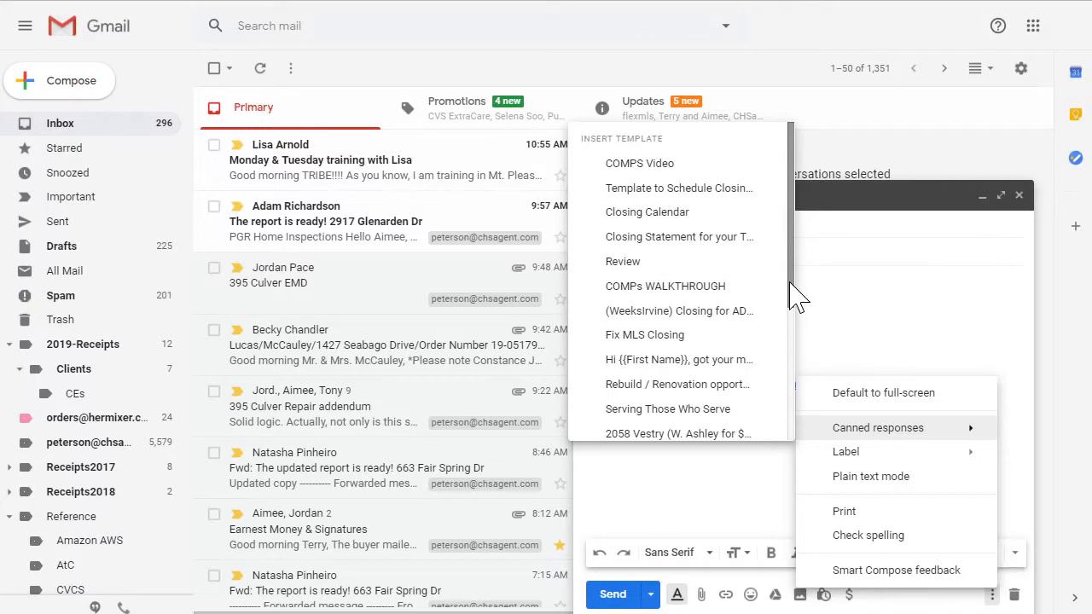
left_click_drag(795, 294, 779, 426)
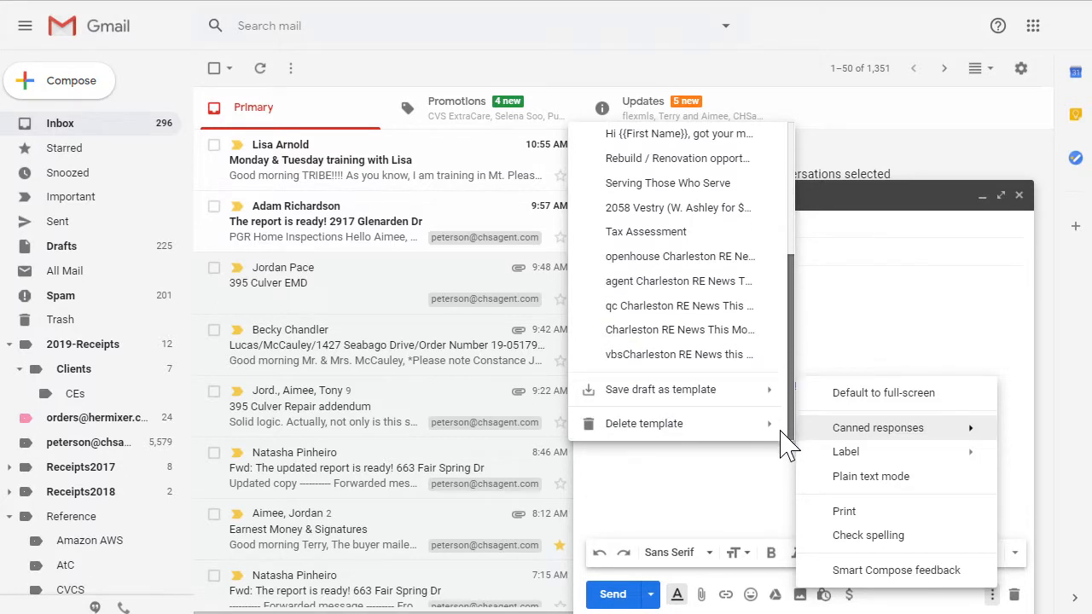
mouse_move(680, 390)
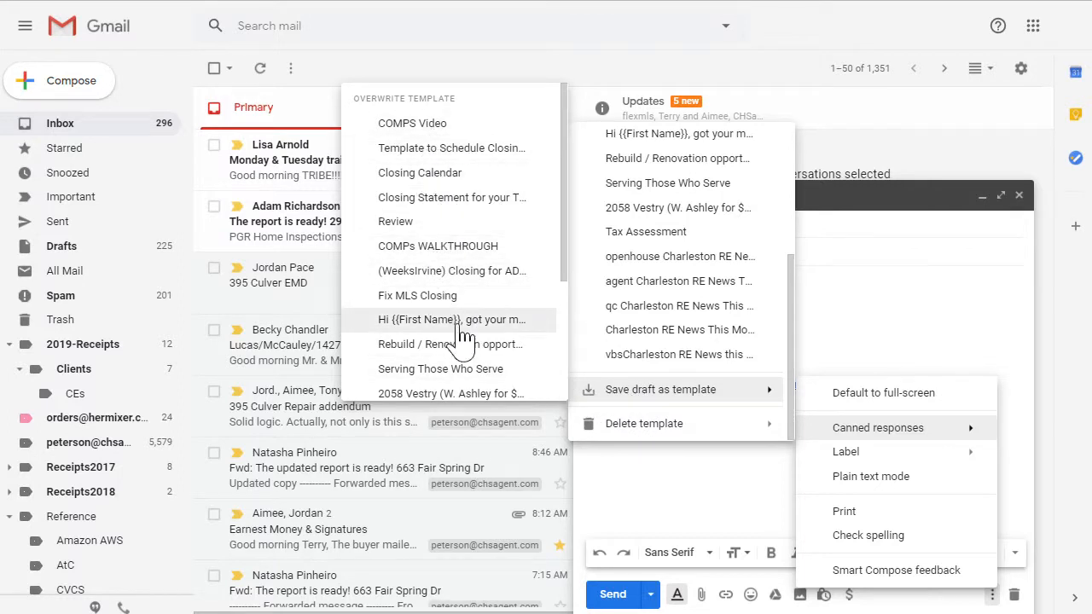
left_click_drag(563, 269, 550, 390)
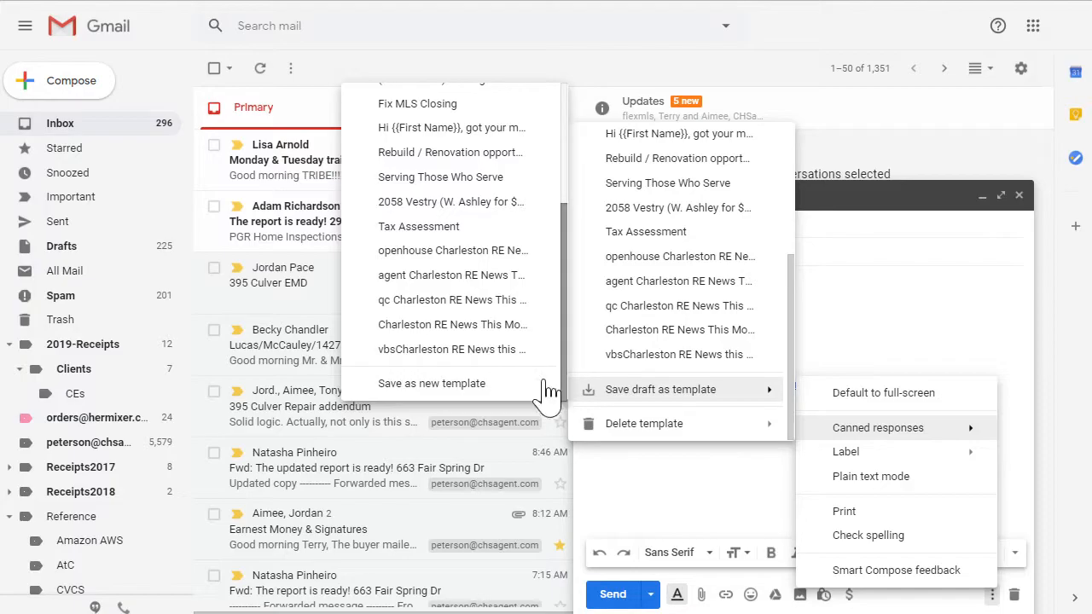
left_click(444, 386)
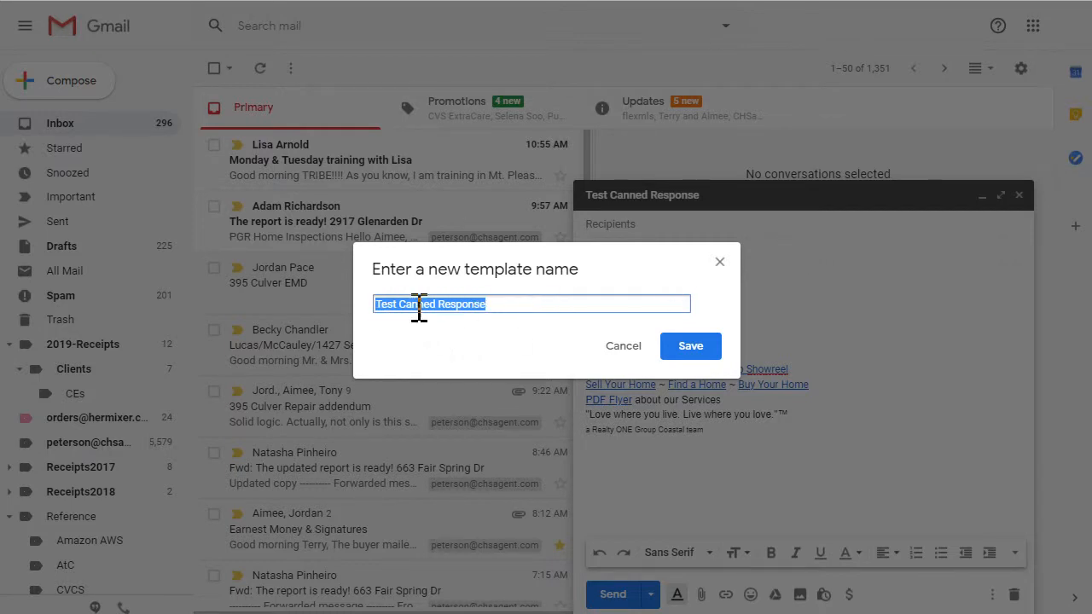
left_click(487, 305)
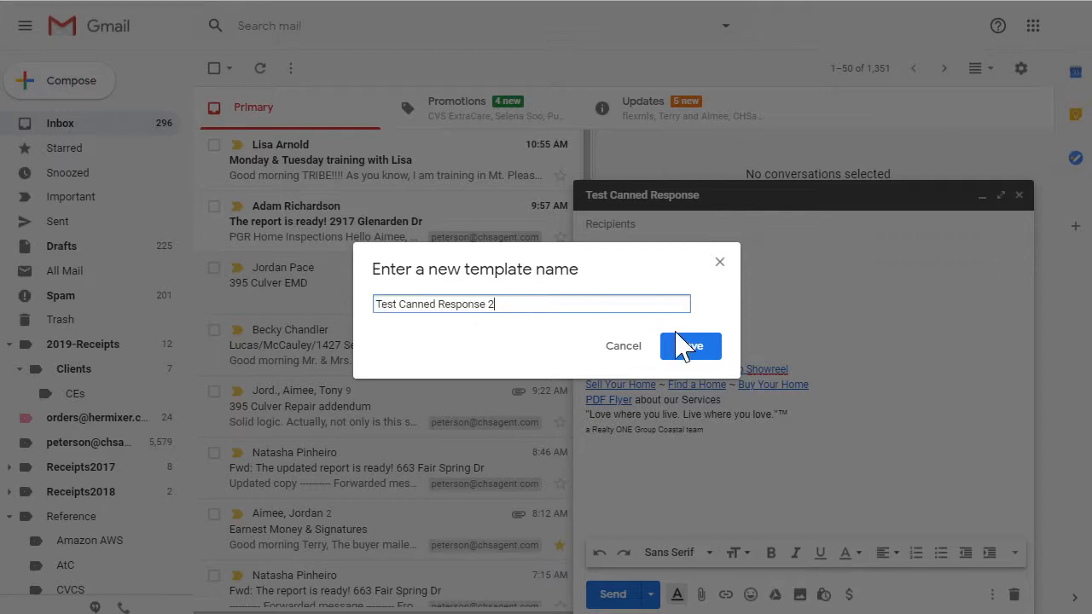
left_click(702, 348)
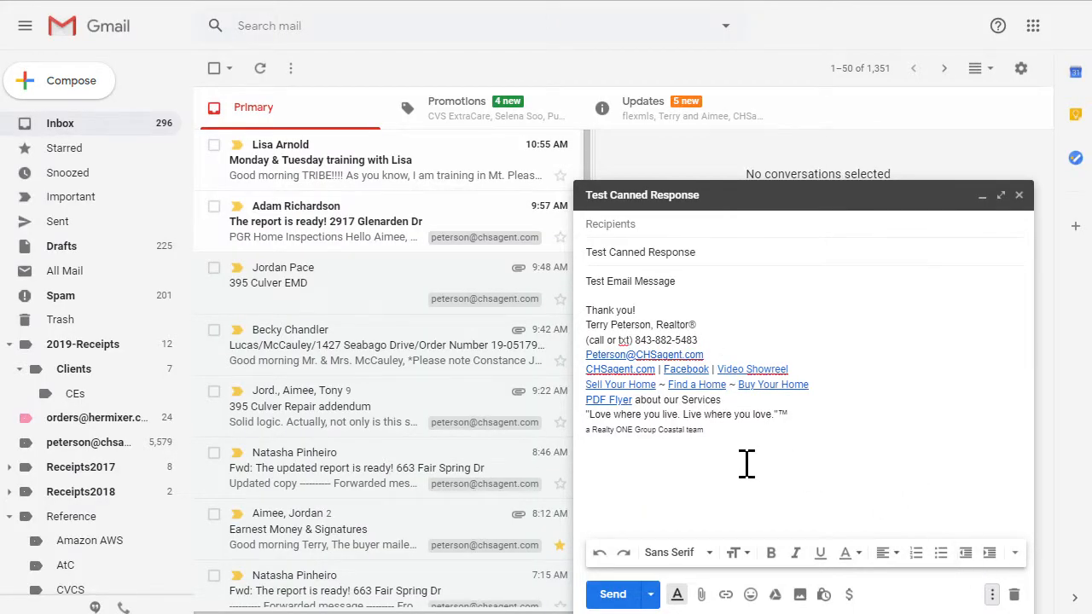
Step: Compose a new message filled from the Test Canned Response 2 template, then close it
left_click(59, 83)
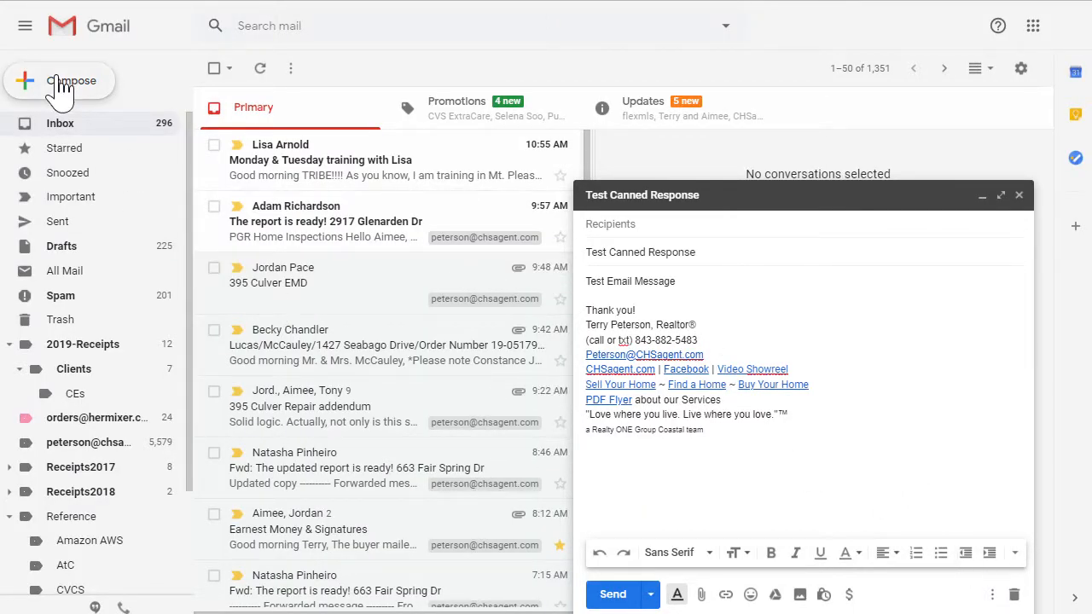
left_click(994, 595)
mouse_move(928, 439)
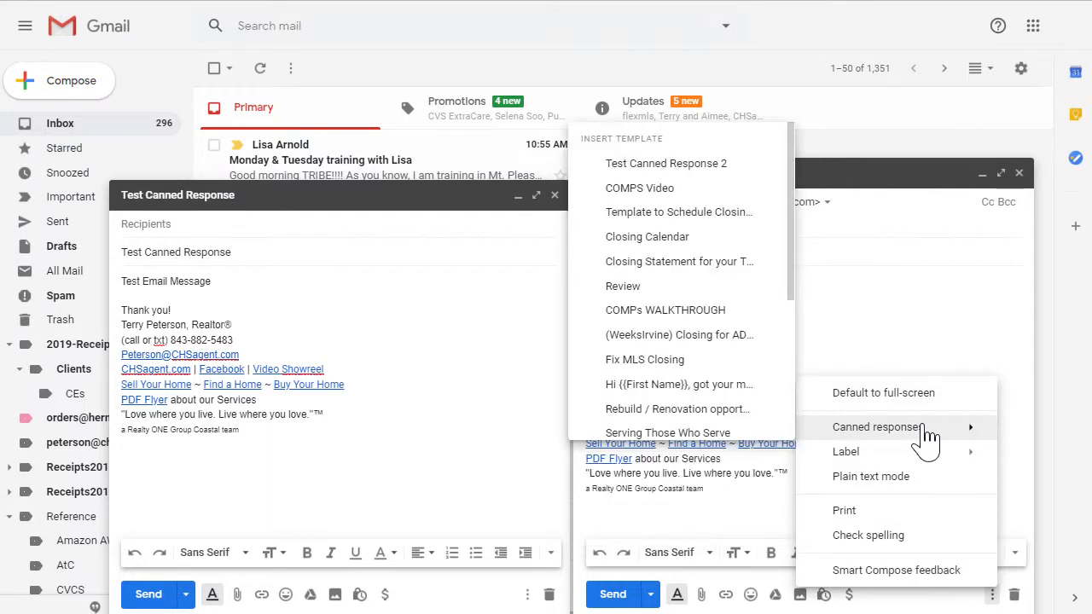
left_click(683, 167)
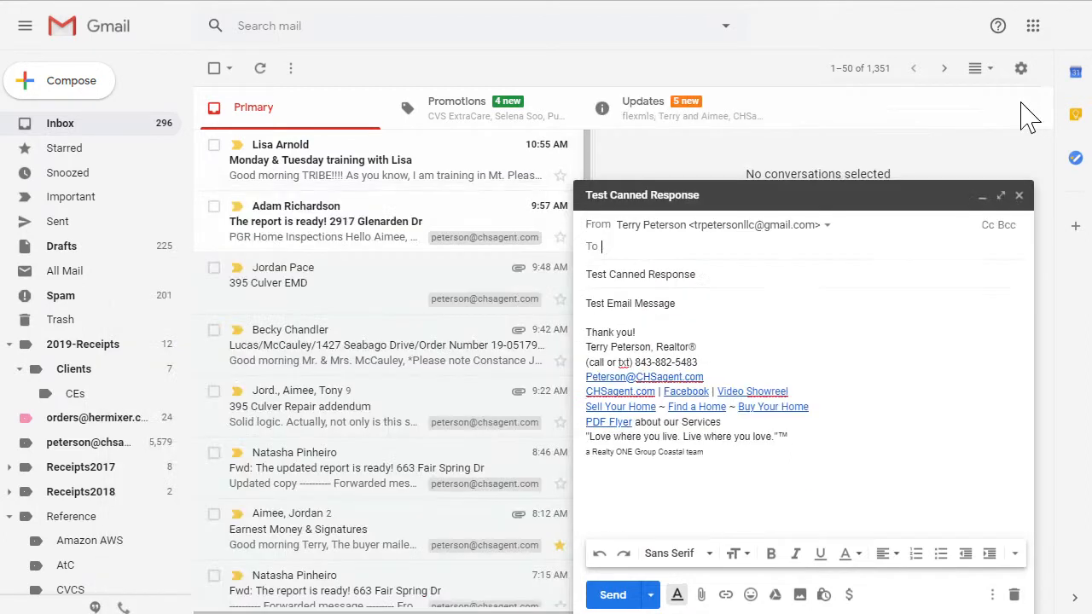
left_click(1019, 101)
Step: Delete the Test Canned Response 2 template and check it's gone from the template list
left_click(991, 594)
mouse_move(926, 435)
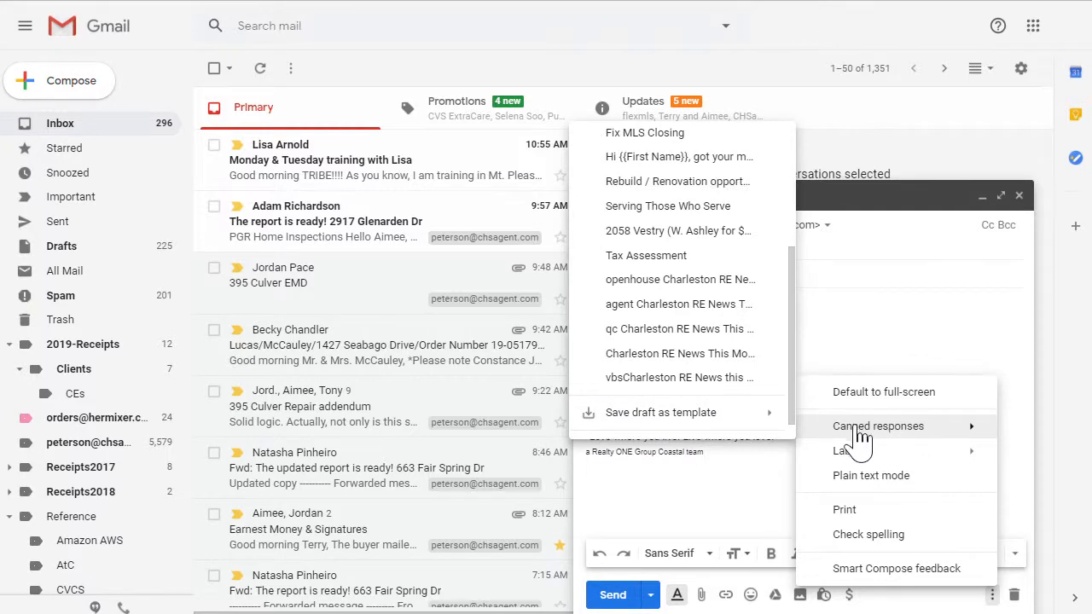
scroll(739, 389, "down", 1)
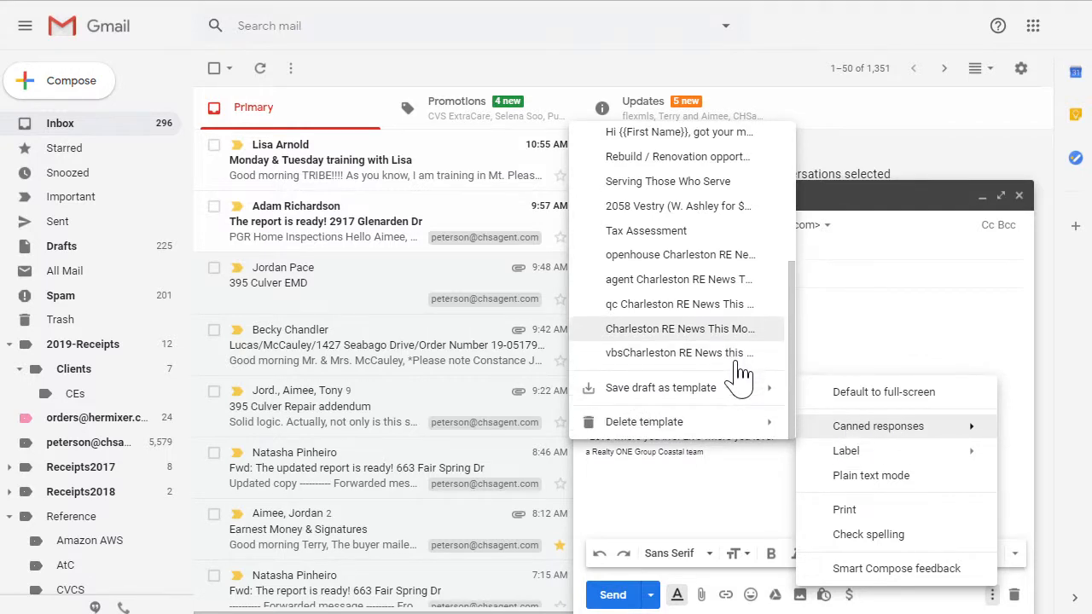
mouse_move(684, 439)
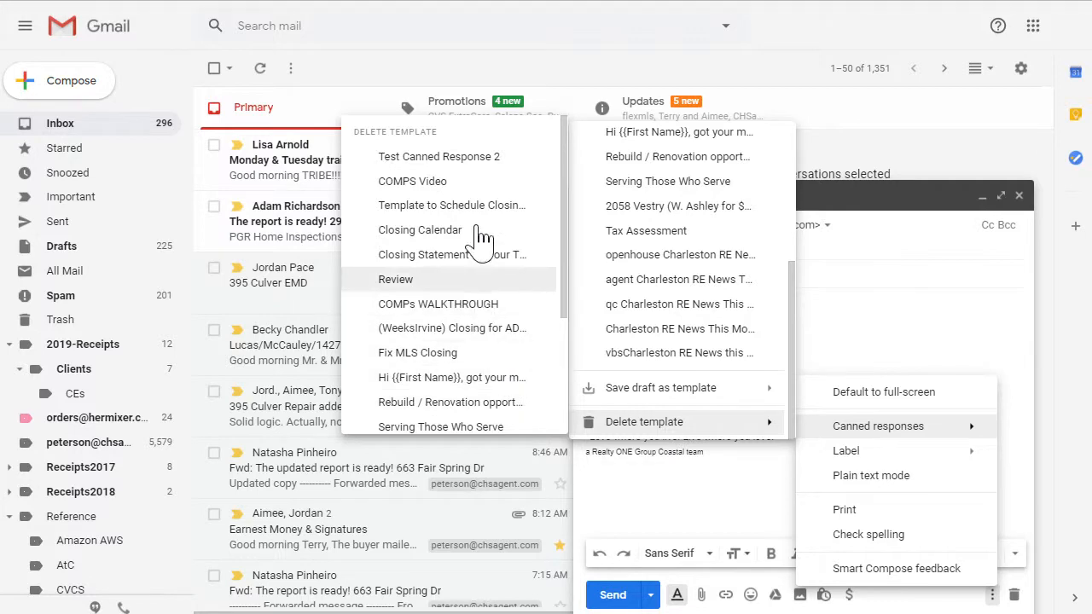
left_click(470, 157)
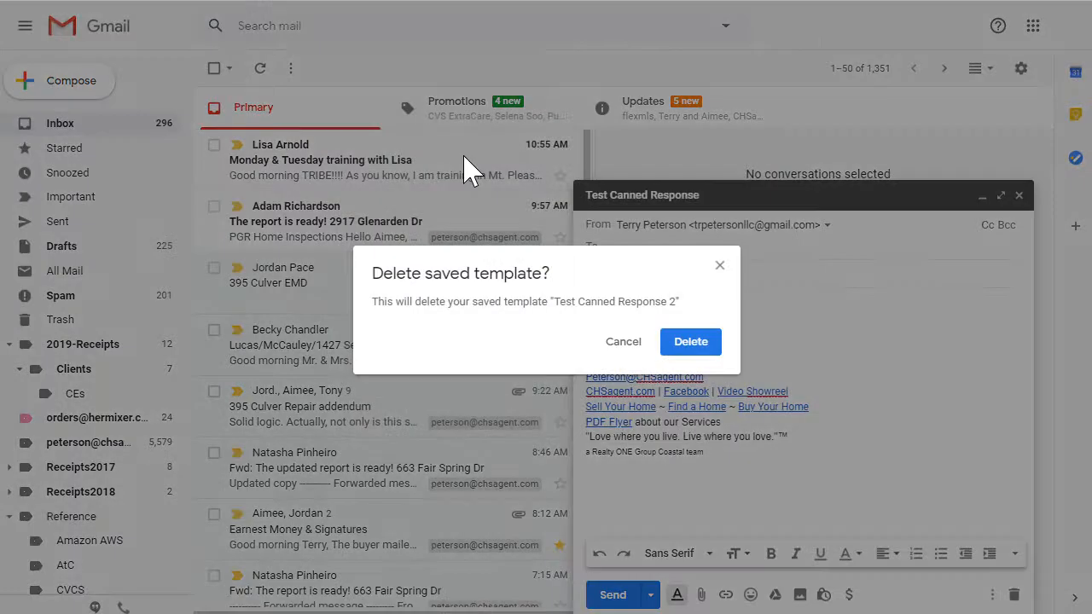
left_click(701, 345)
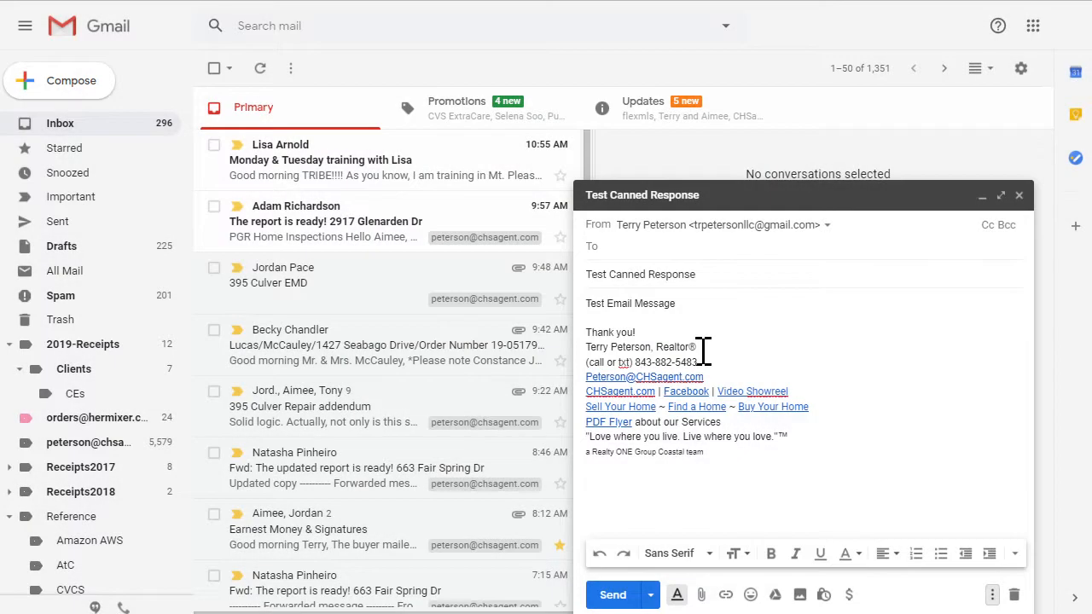
left_click(992, 595)
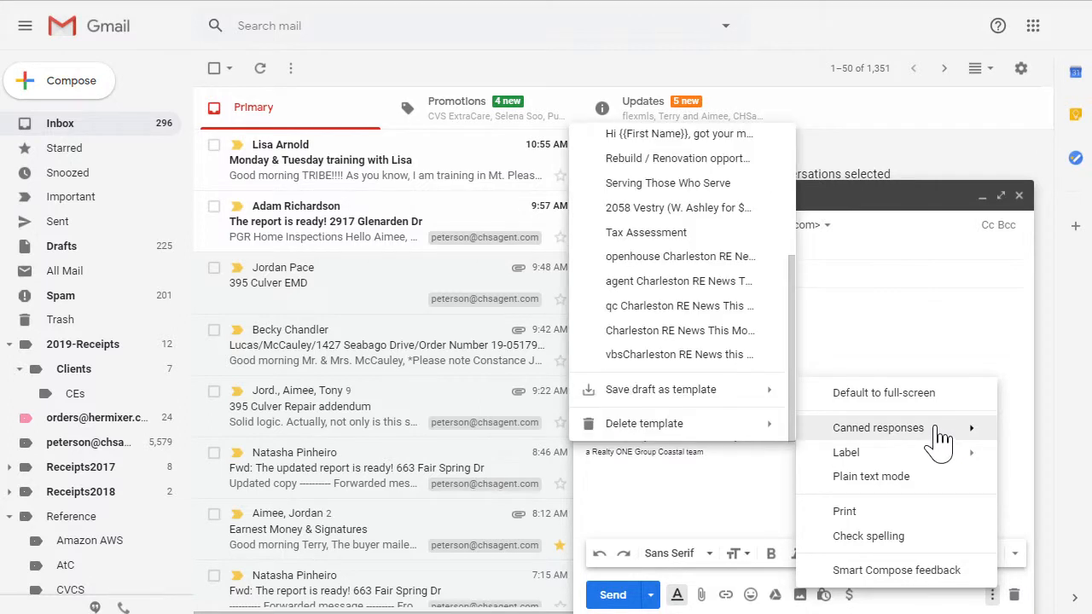
left_click_drag(797, 338, 795, 205)
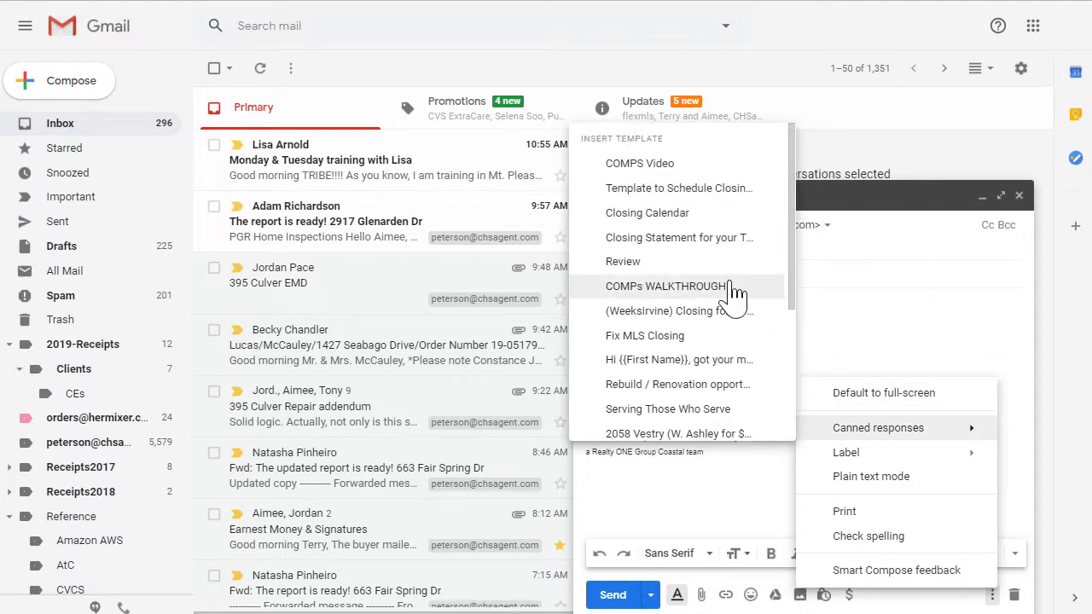